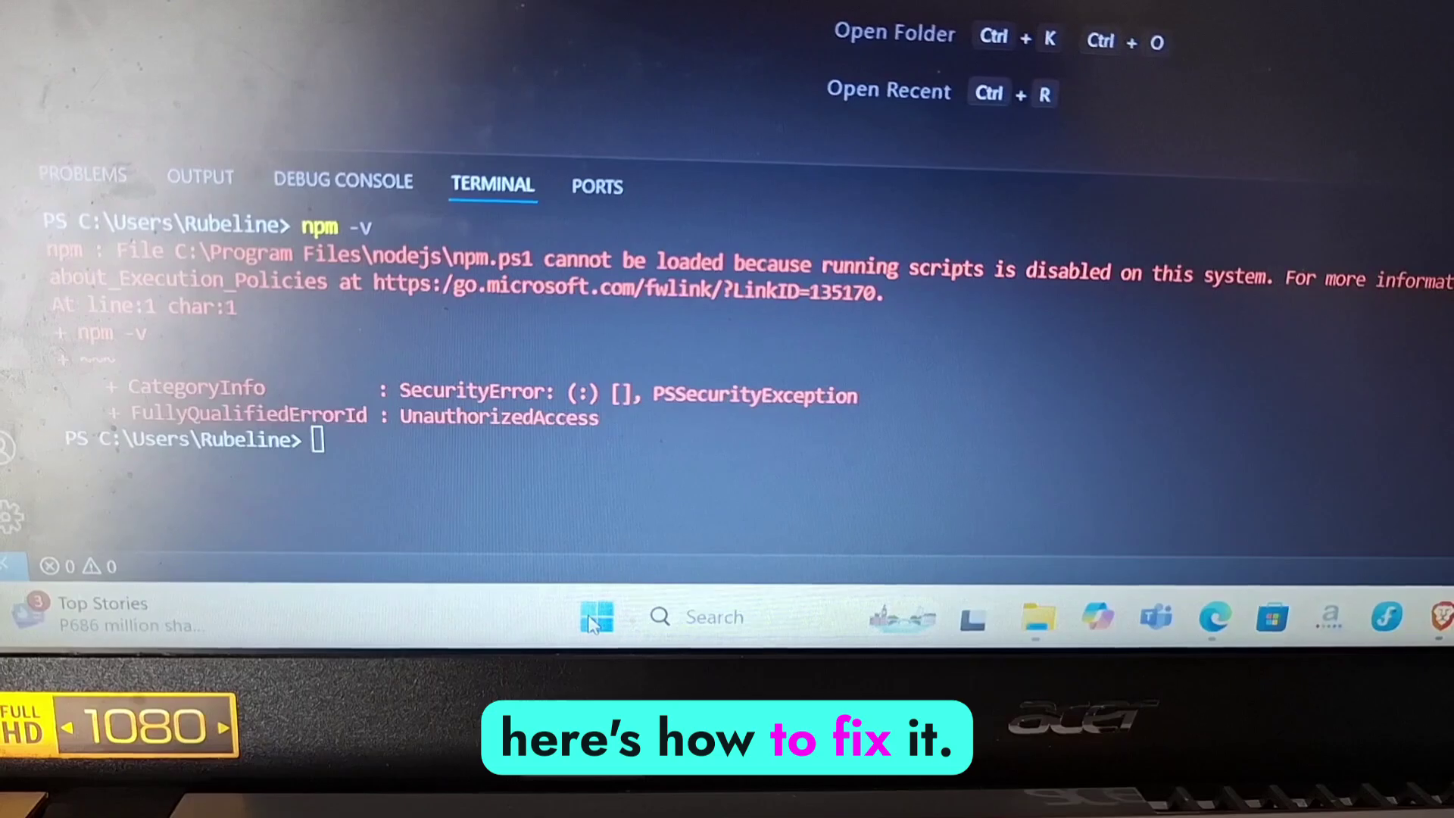
# Search the Start menu for 'power' and bring up Windows PowerShell's launch options.
pyautogui.click(602, 620)
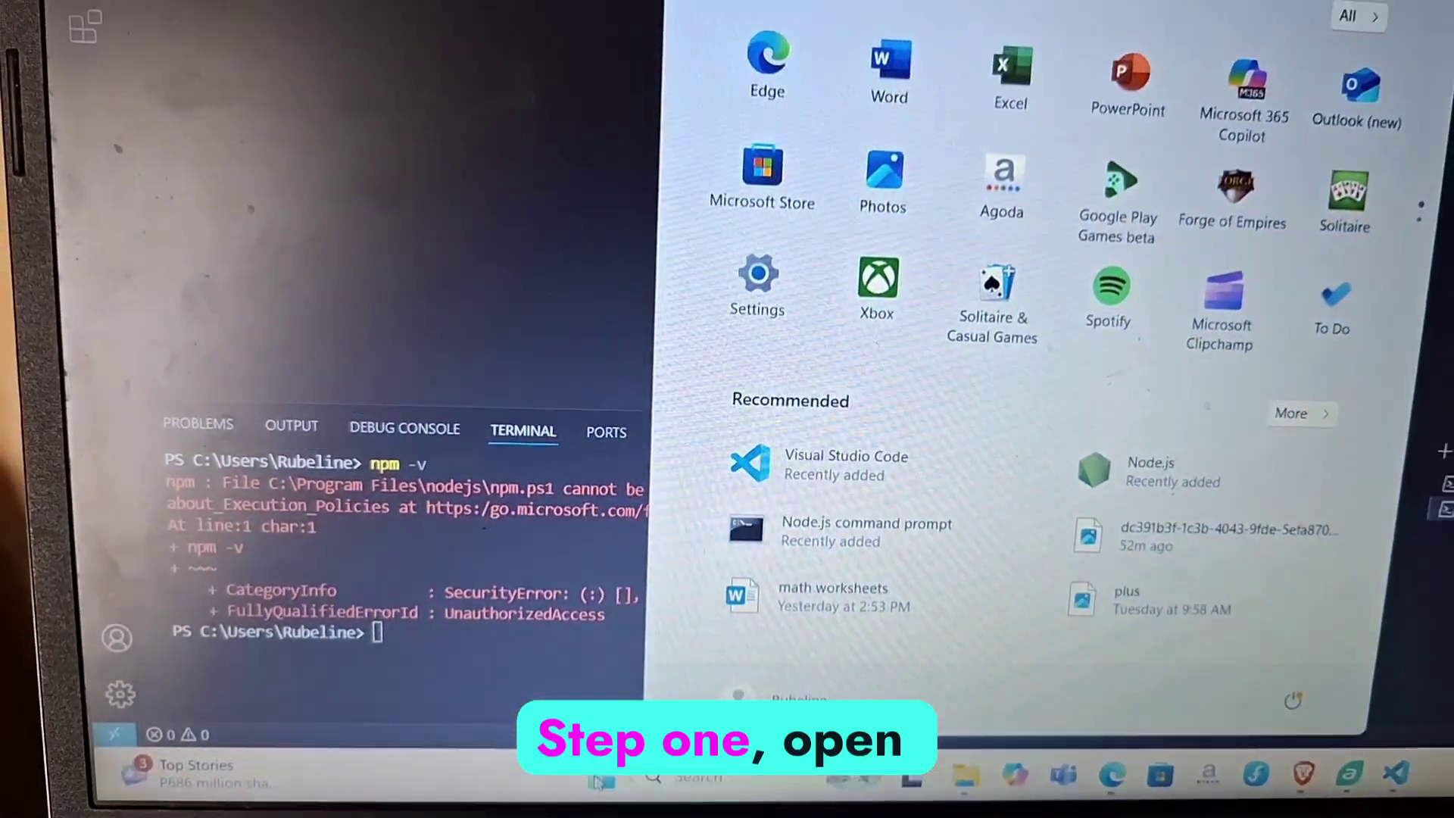
pyautogui.write('power')
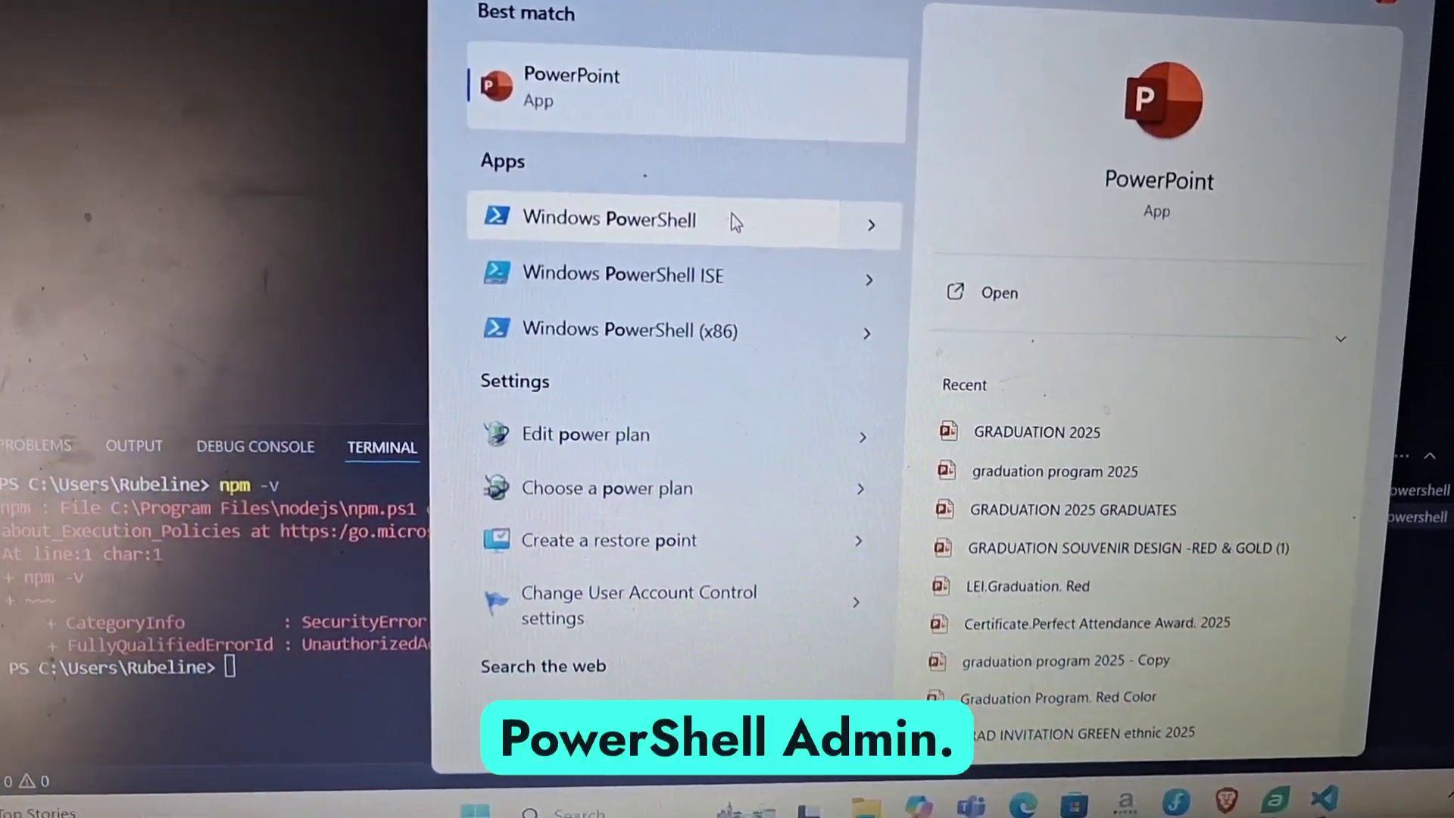
pyautogui.rightClick(727, 220)
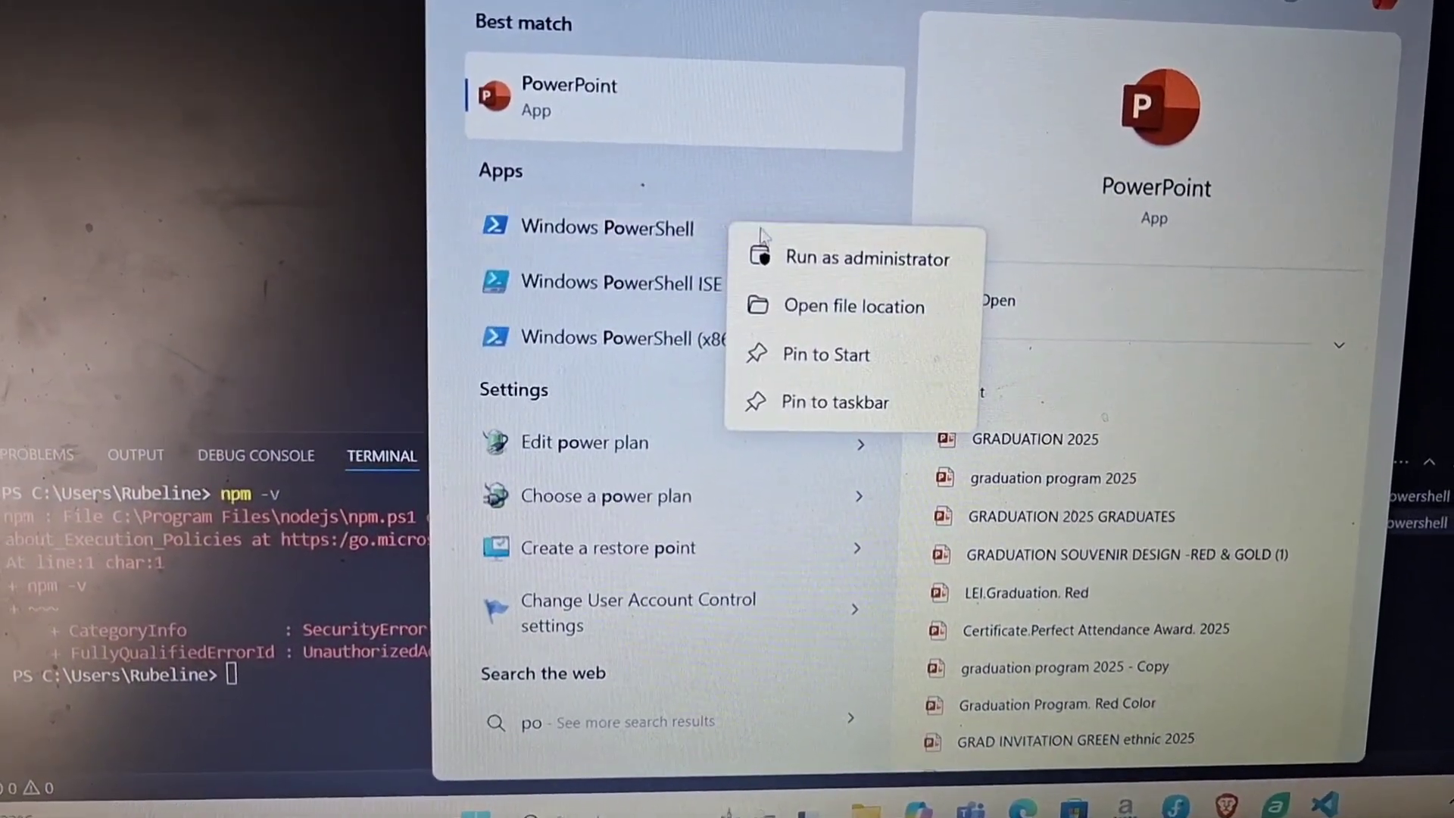
# Launch PowerShell as administrator and check the execution policy with Get-ExecutionPolicy.
pyautogui.click(812, 275)
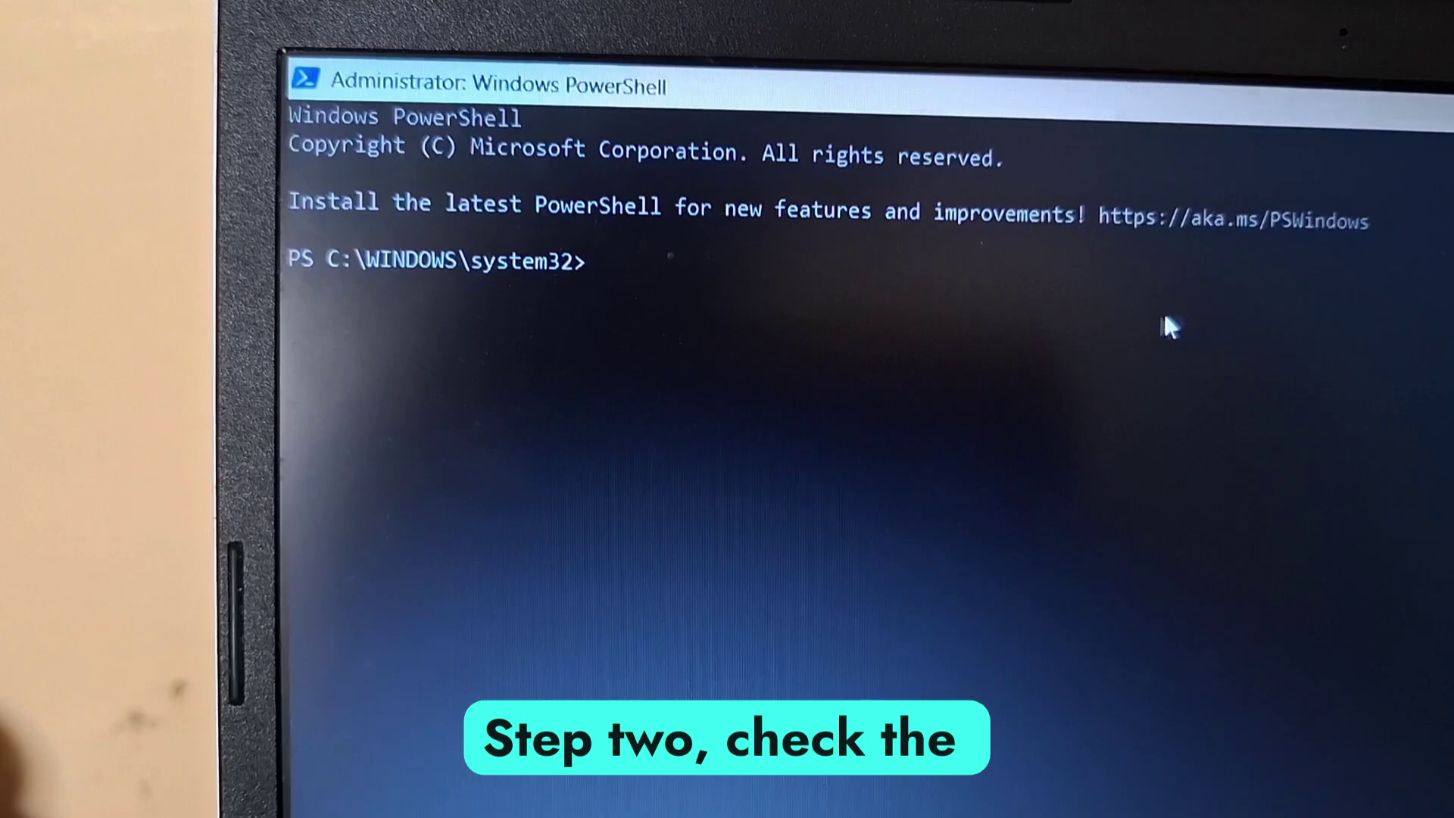
pyautogui.write('Get-ExecutionPolicy')
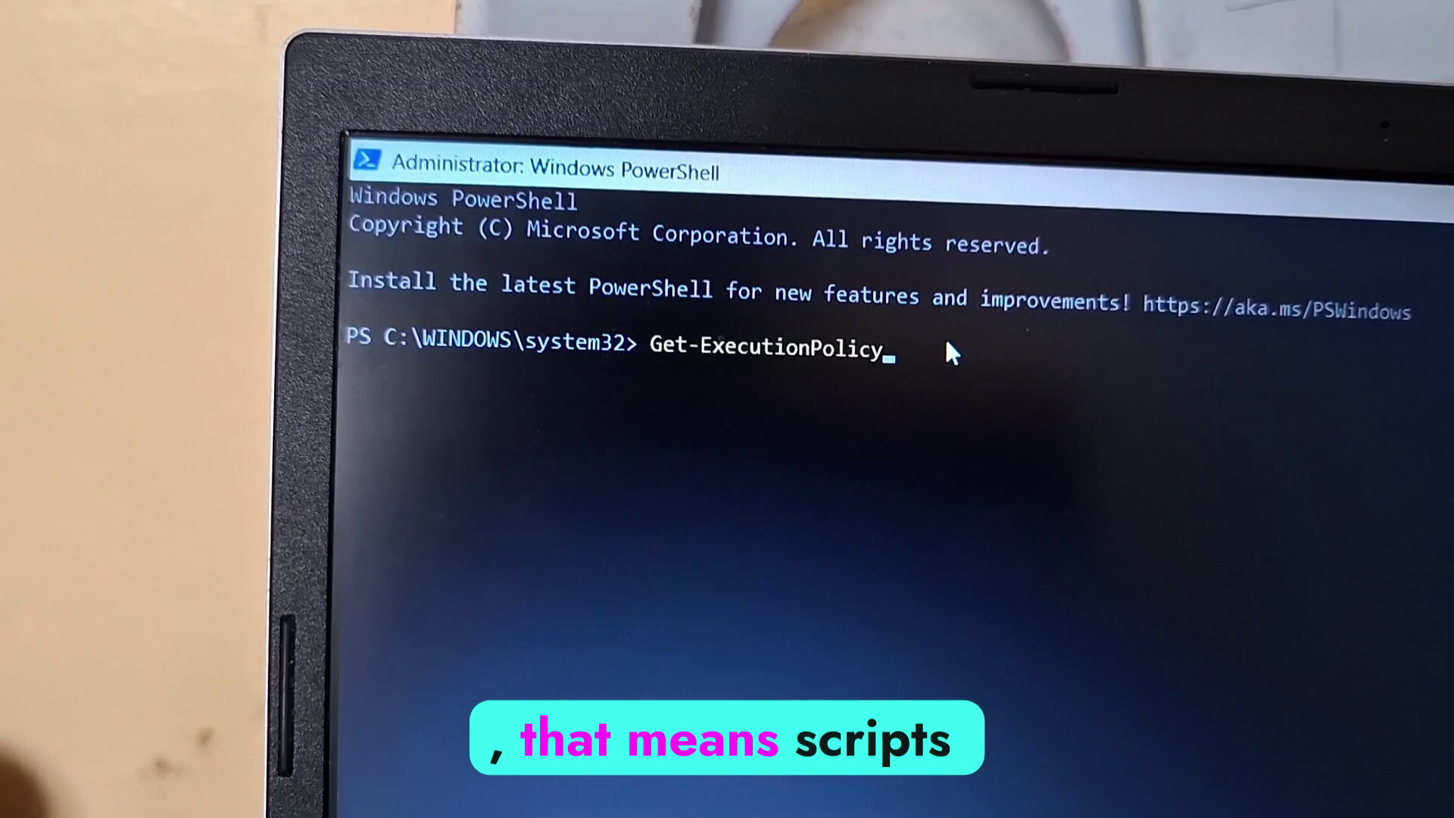
pyautogui.press('Return')
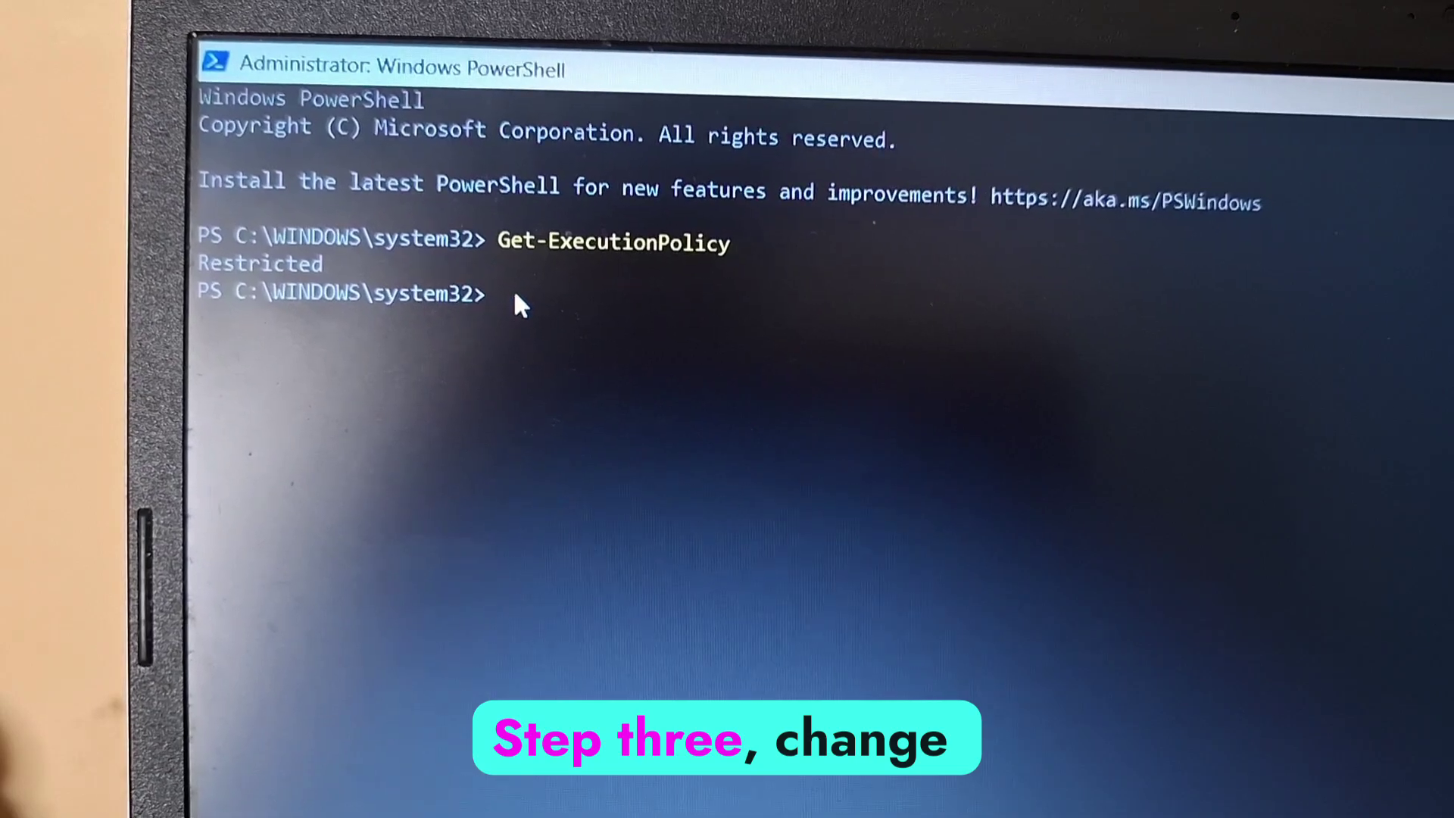
pyautogui.write('Set-ExecutionPolicy RemoteSigned')
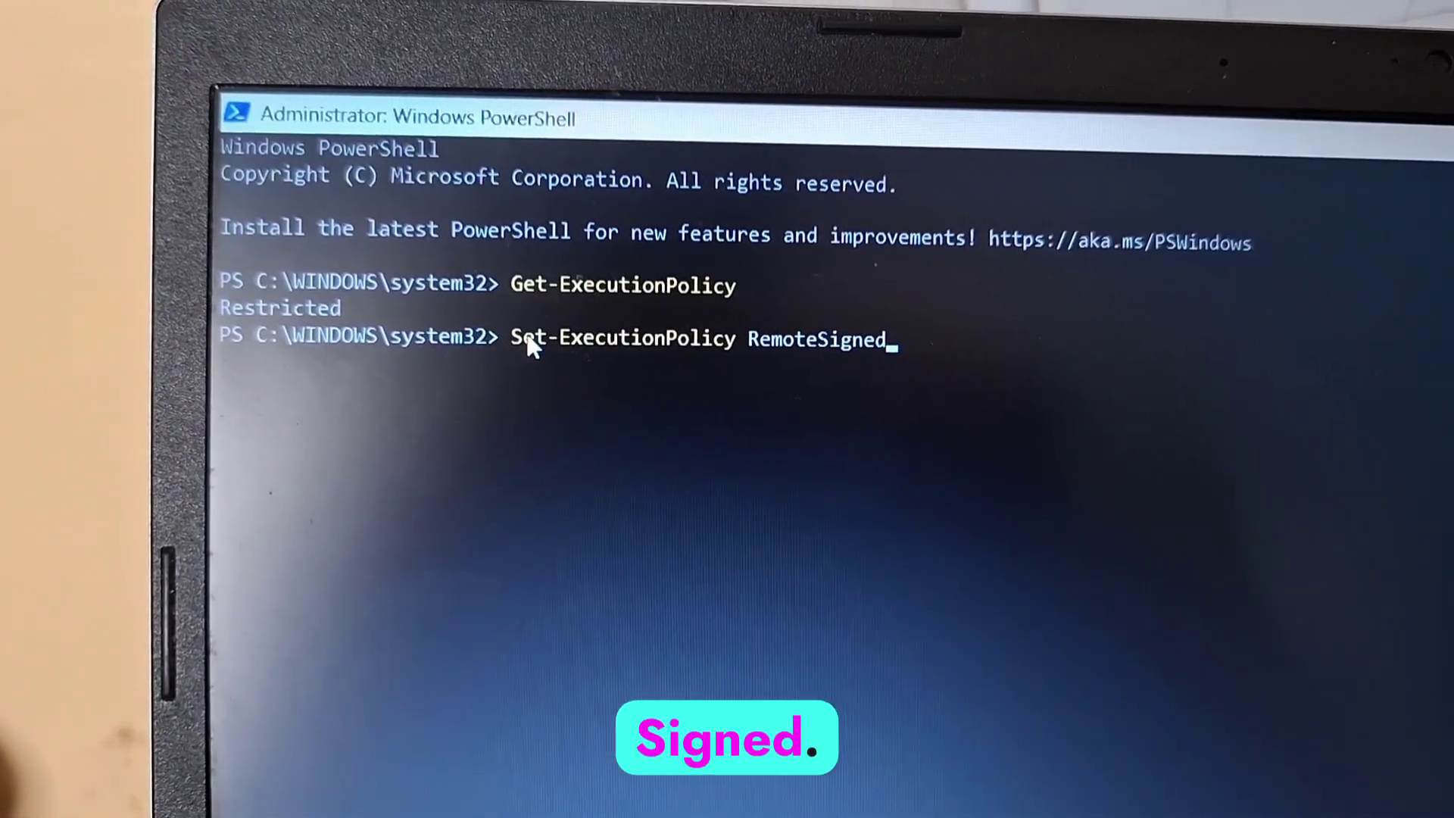
# Run Set-ExecutionPolicy RemoteSigned and answer the confirmation with a capital Y.
pyautogui.press('Return')
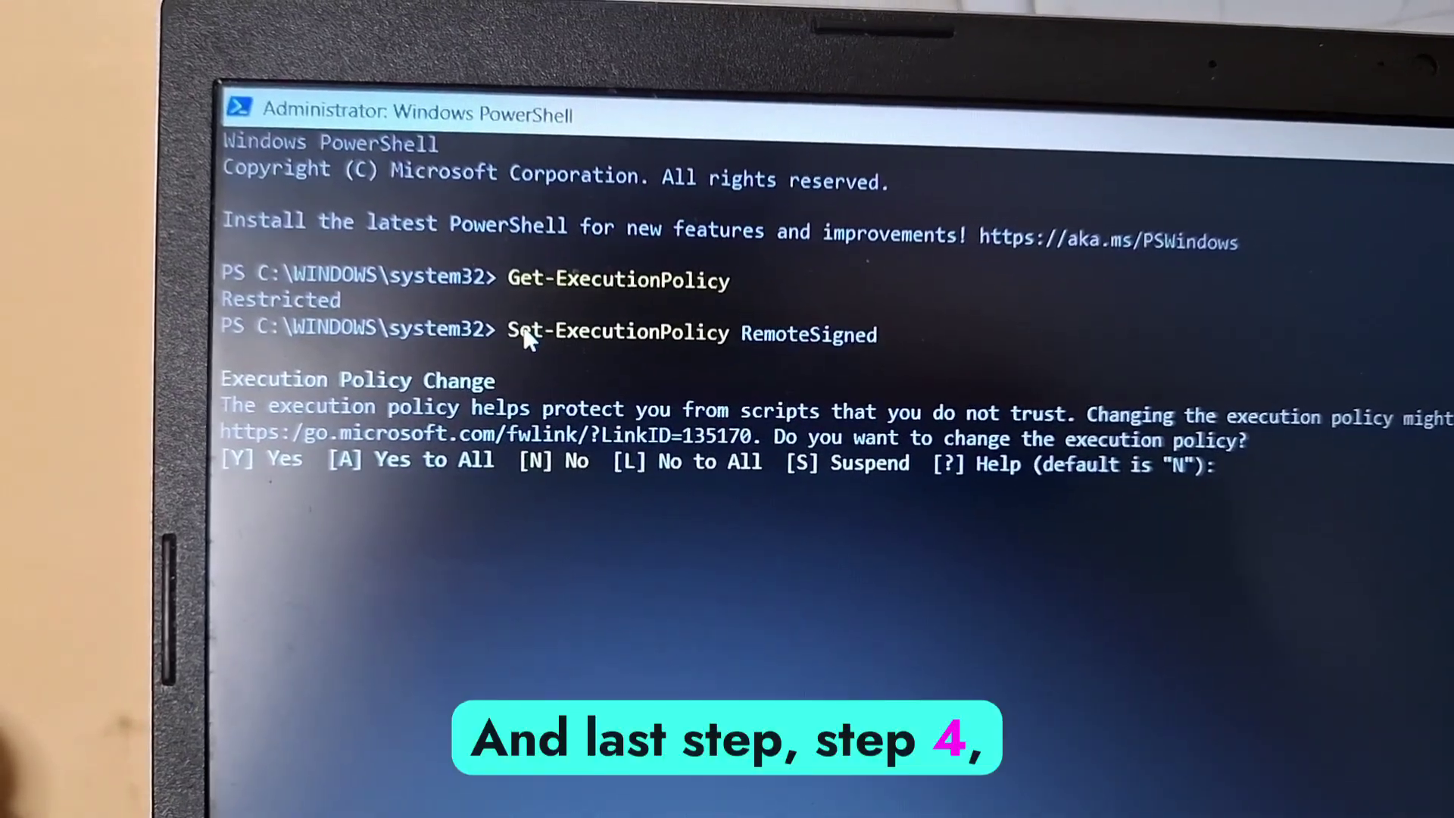
pyautogui.press('capslock')
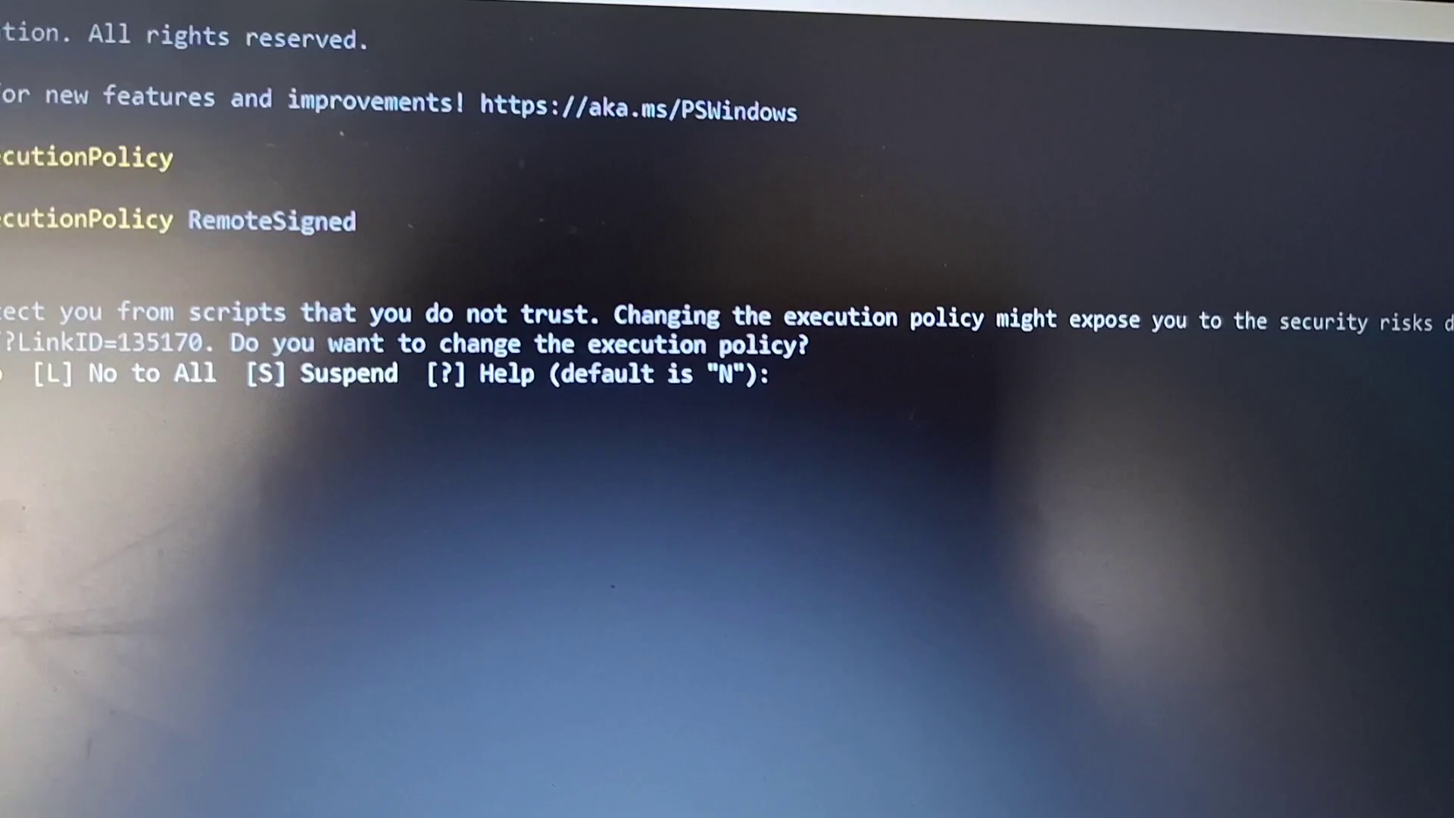
pyautogui.write('Y')
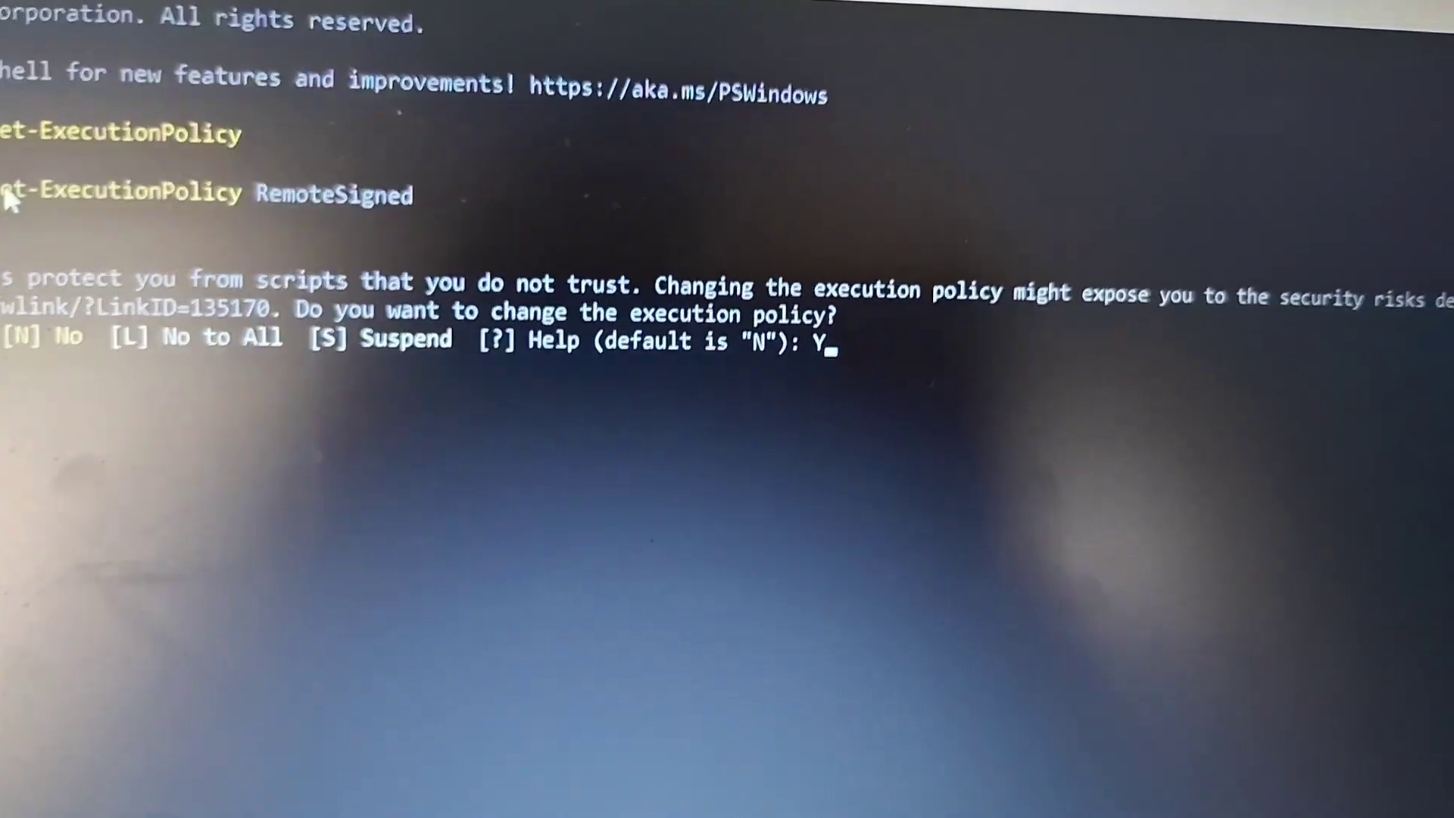